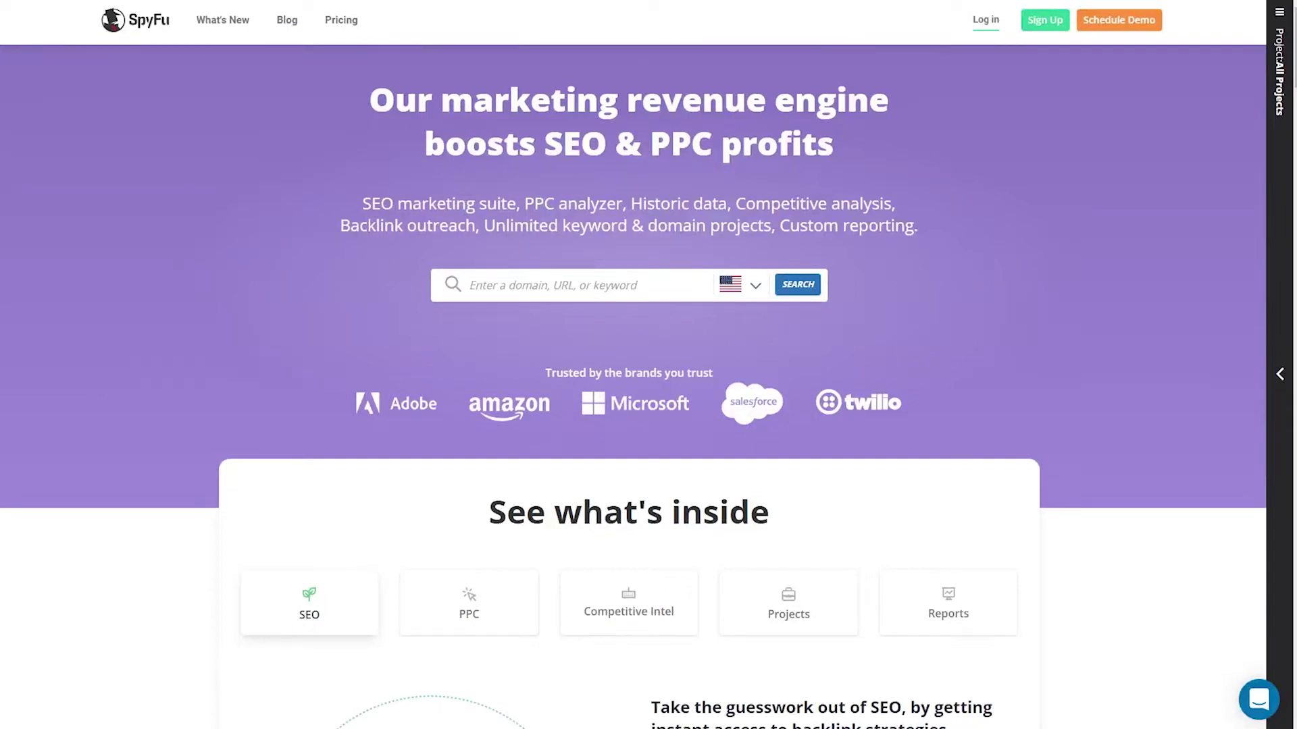
scroll(633, 364, down, 1)
scroll(633, 365, down, 1)
scroll(633, 365, down, 1)
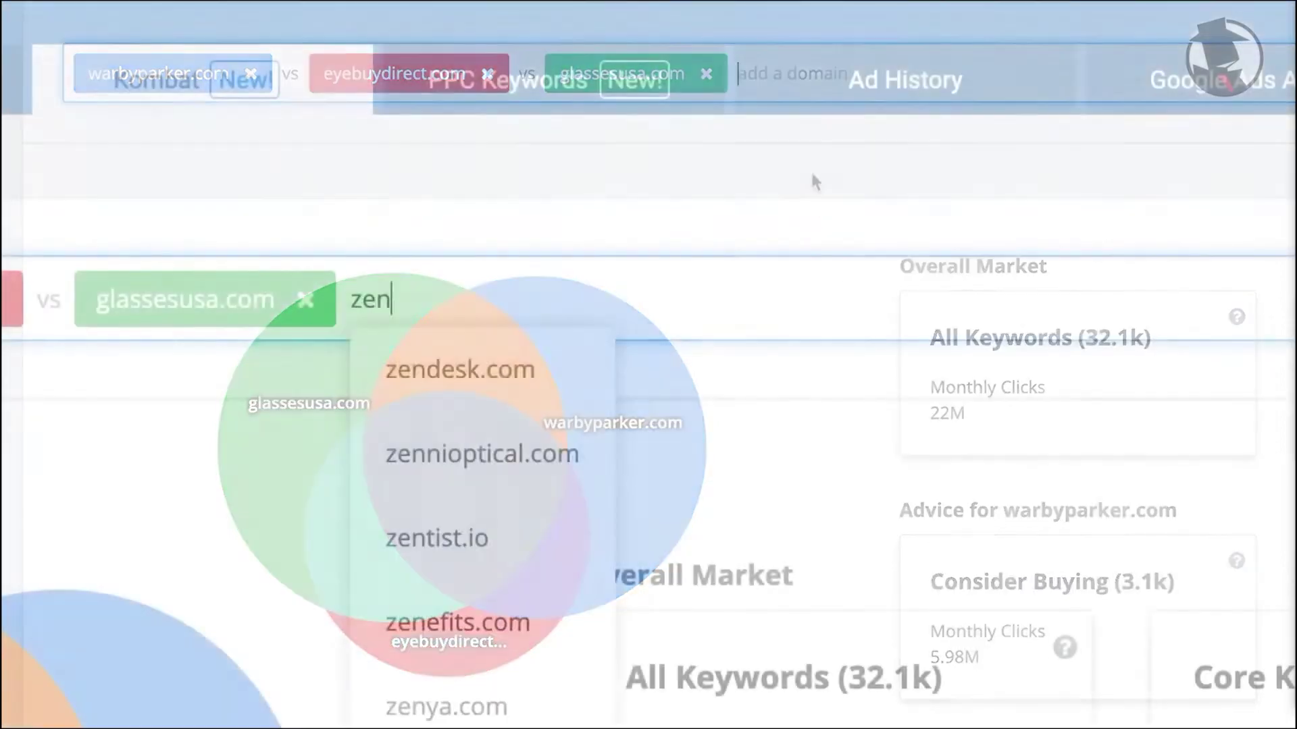
text(ni)
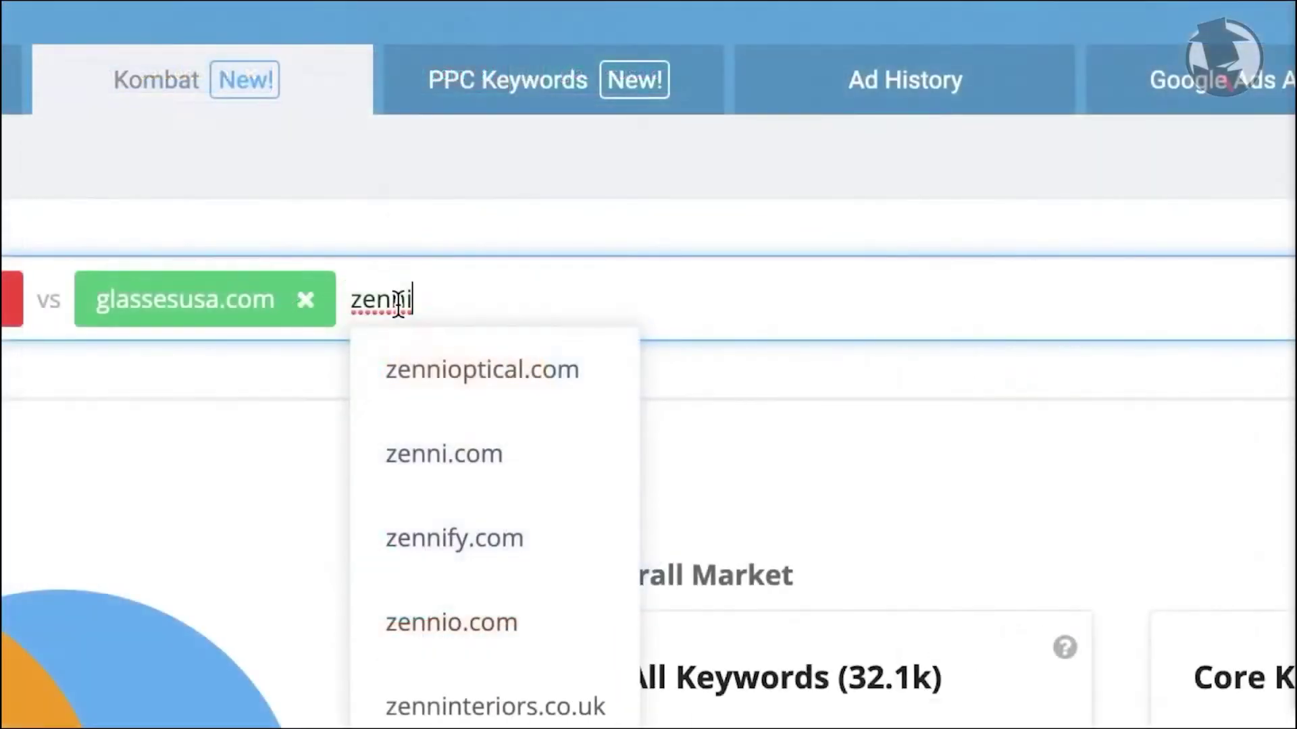
Step: Add zennioptical.com, payneglasses.com and lens.com, then view the 824 Consider Buying keywords warbyparker.com lacks
click(406, 374)
text(payneglasses)
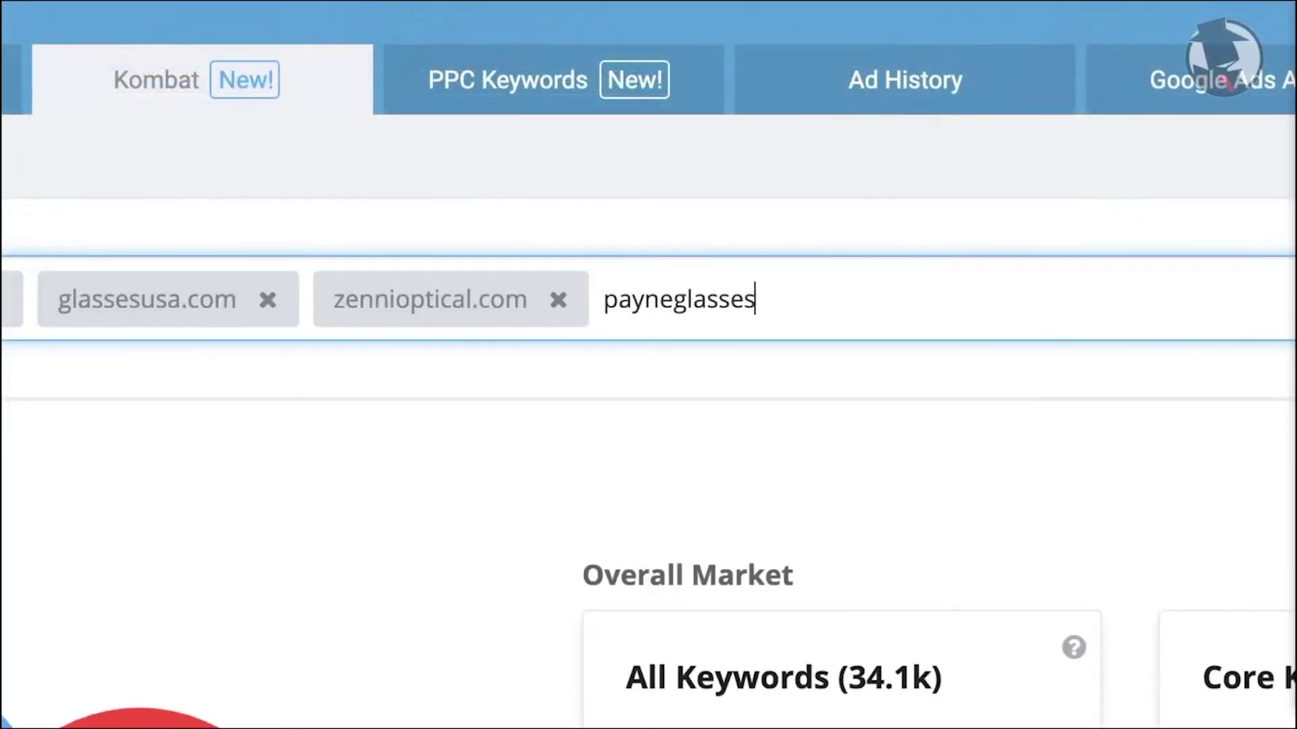
text(.com)
key(Return)
text(lens.com)
key(Return)
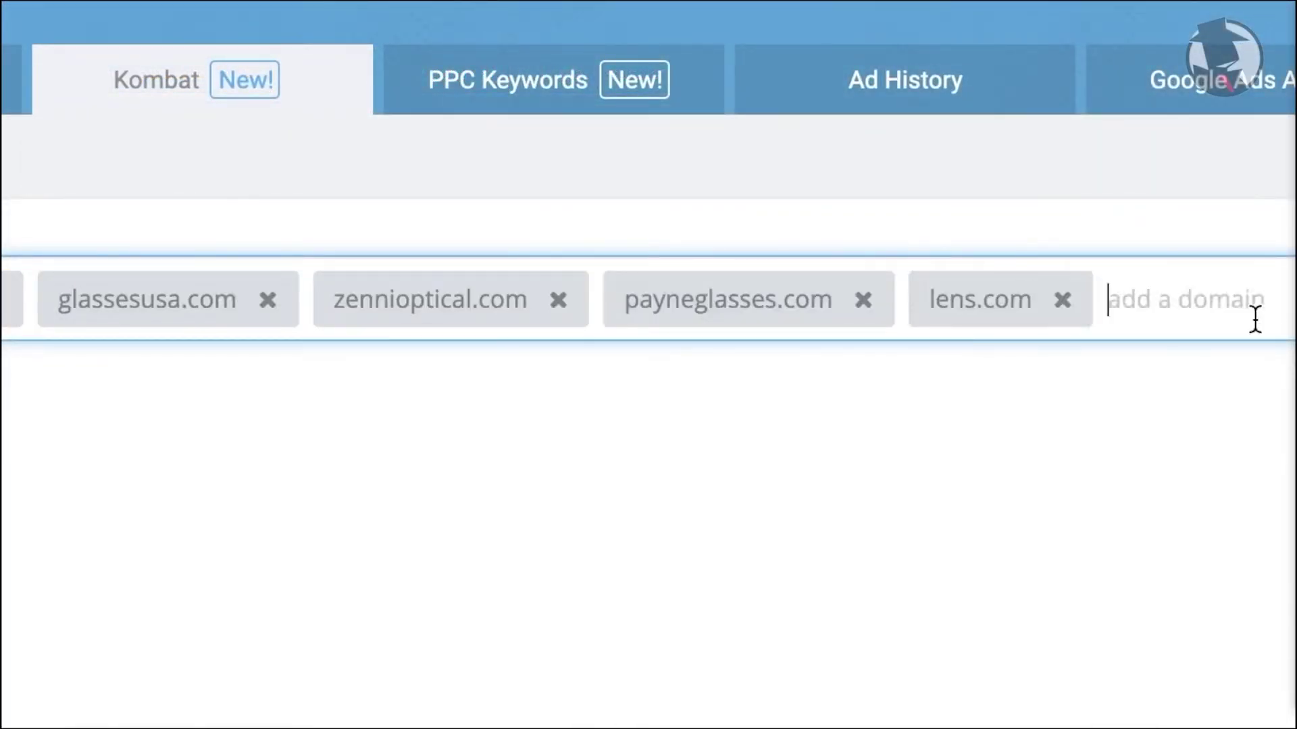
text(goggles4u.com)
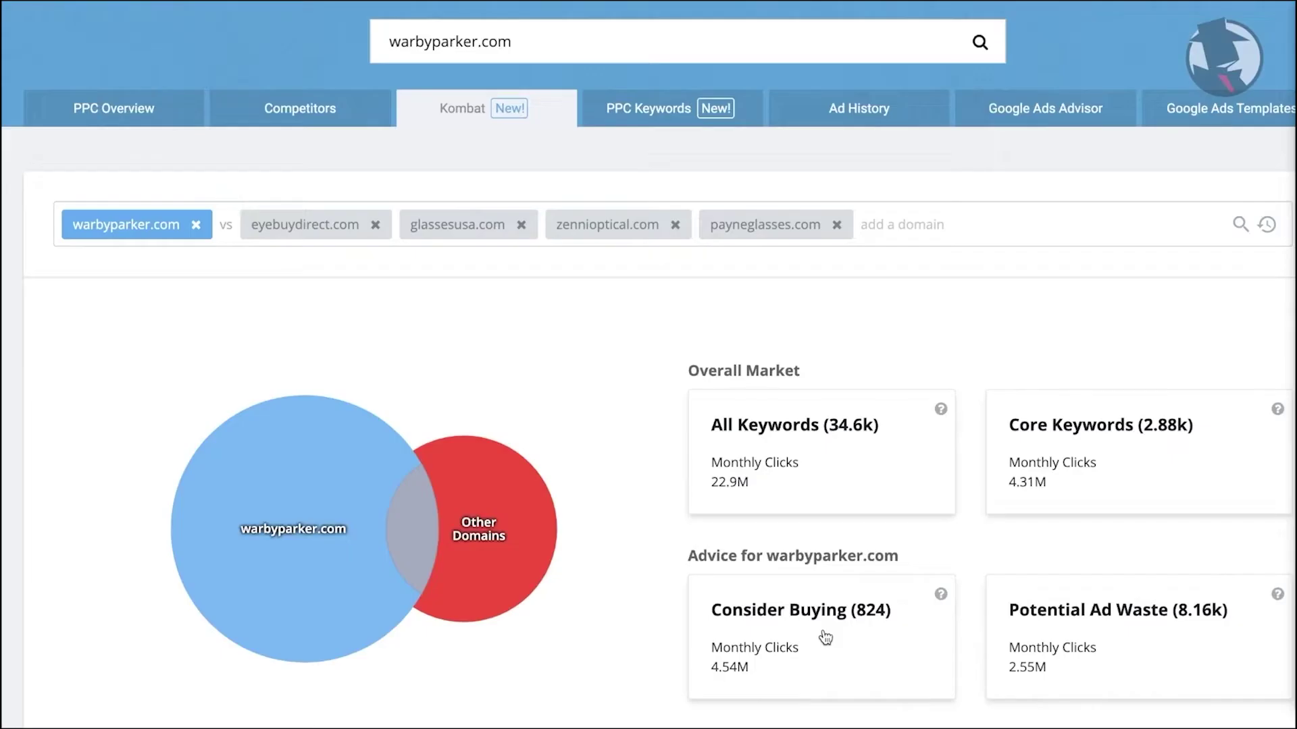
click(824, 629)
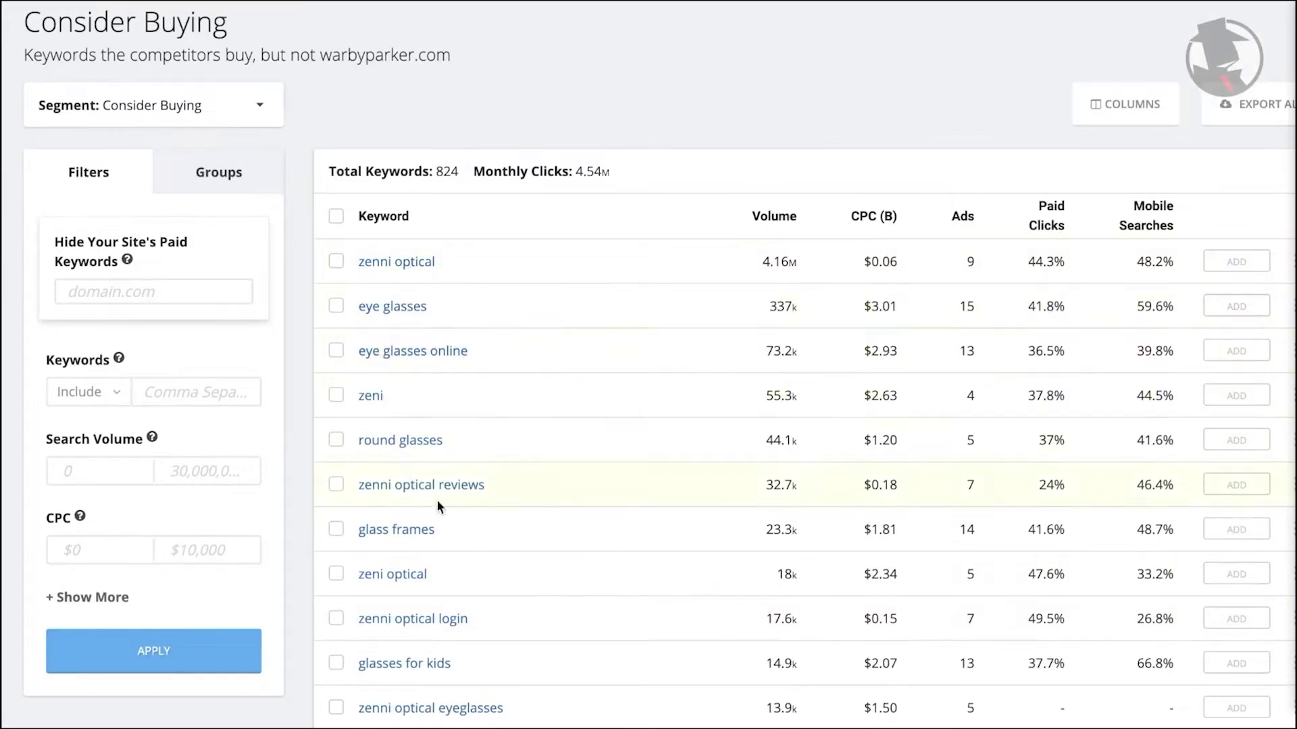
scroll(437, 722, down, 1)
scroll(437, 722, down, 5)
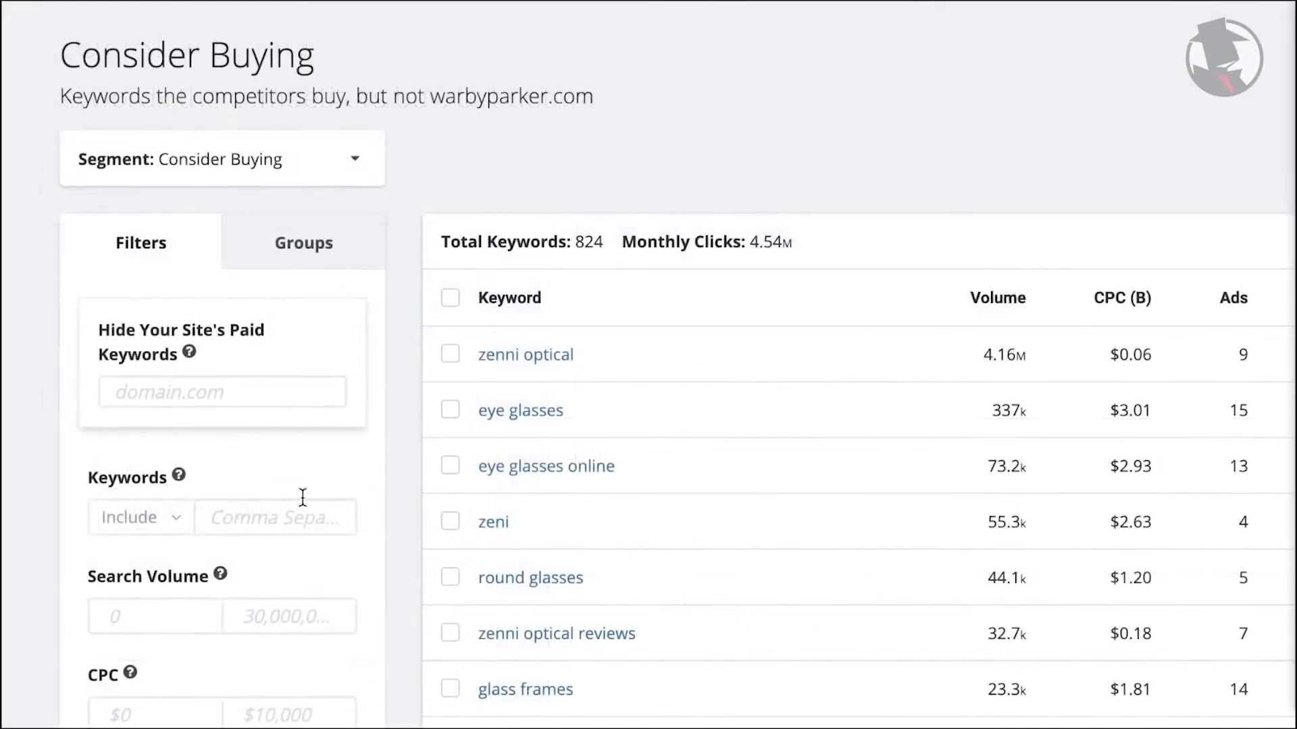
Step: Filter the Consider Buying keywords to include 'blue', then to include 'frame'
click(258, 522)
text(blue)
key(Return)
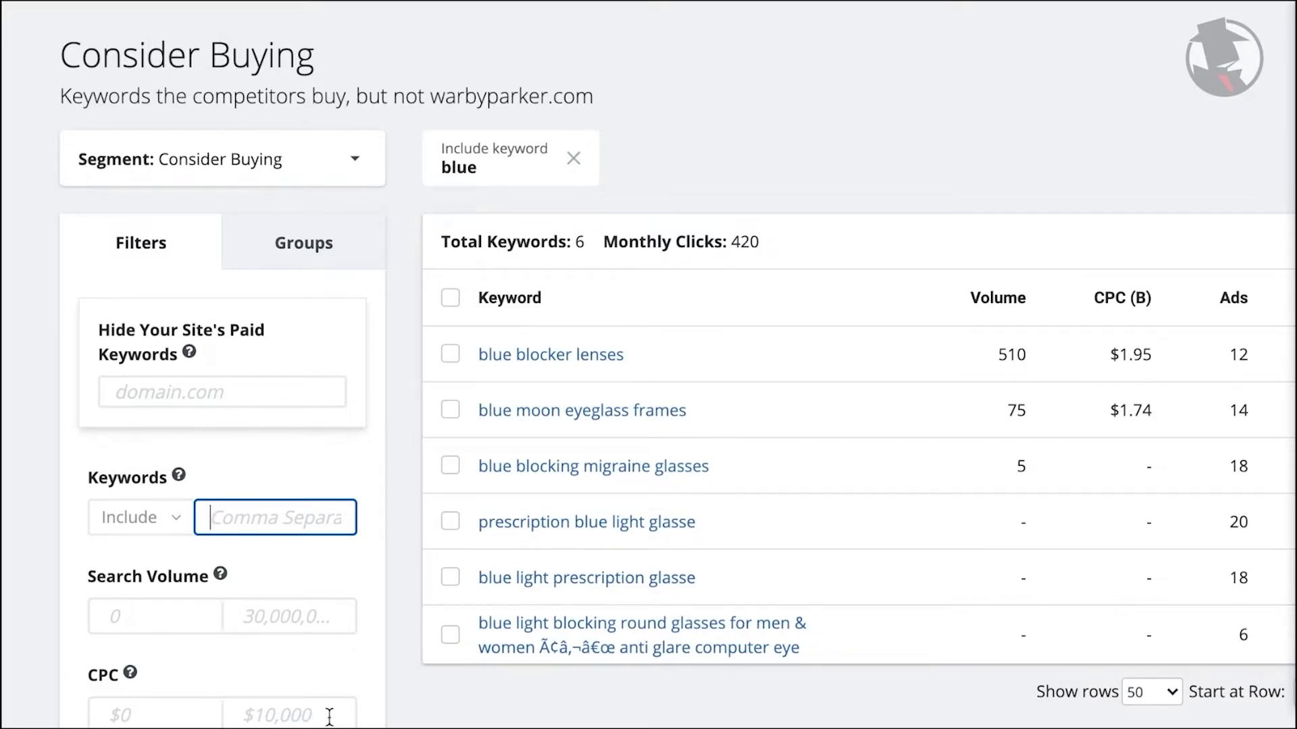
click(251, 517)
text(frame)
key(Return)
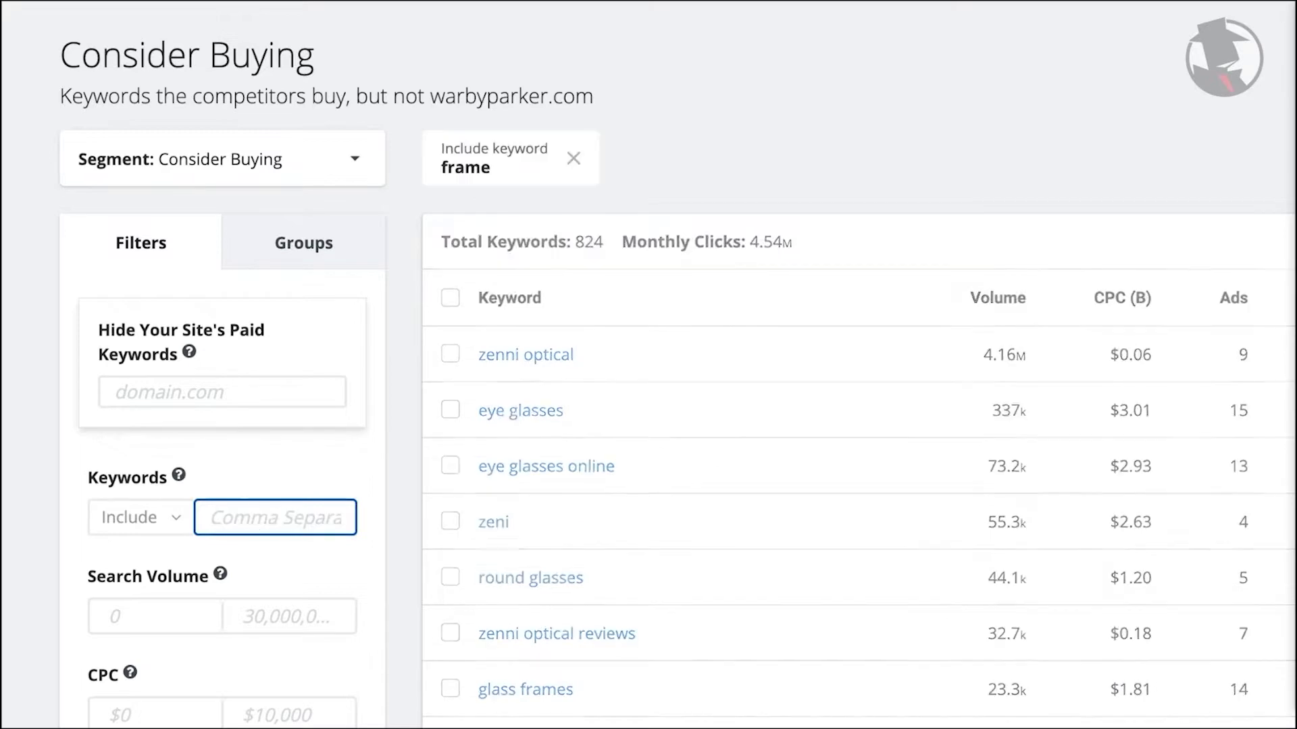
Step: Exclude keywords containing 'zeni', leaving 11 frame keywords
click(155, 528)
click(133, 580)
click(254, 526)
text(zeni)
key(Return)
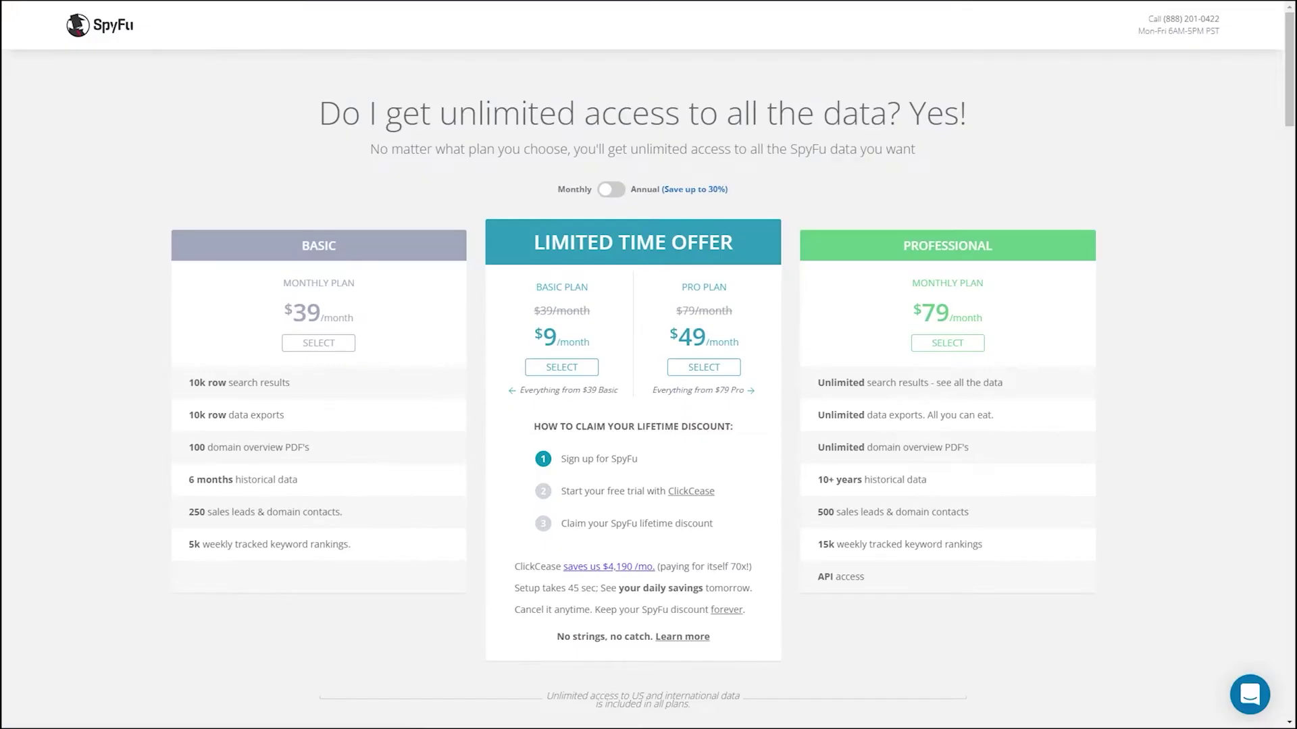
scroll(649, 365, down, 3)
scroll(648, 365, down, 2)
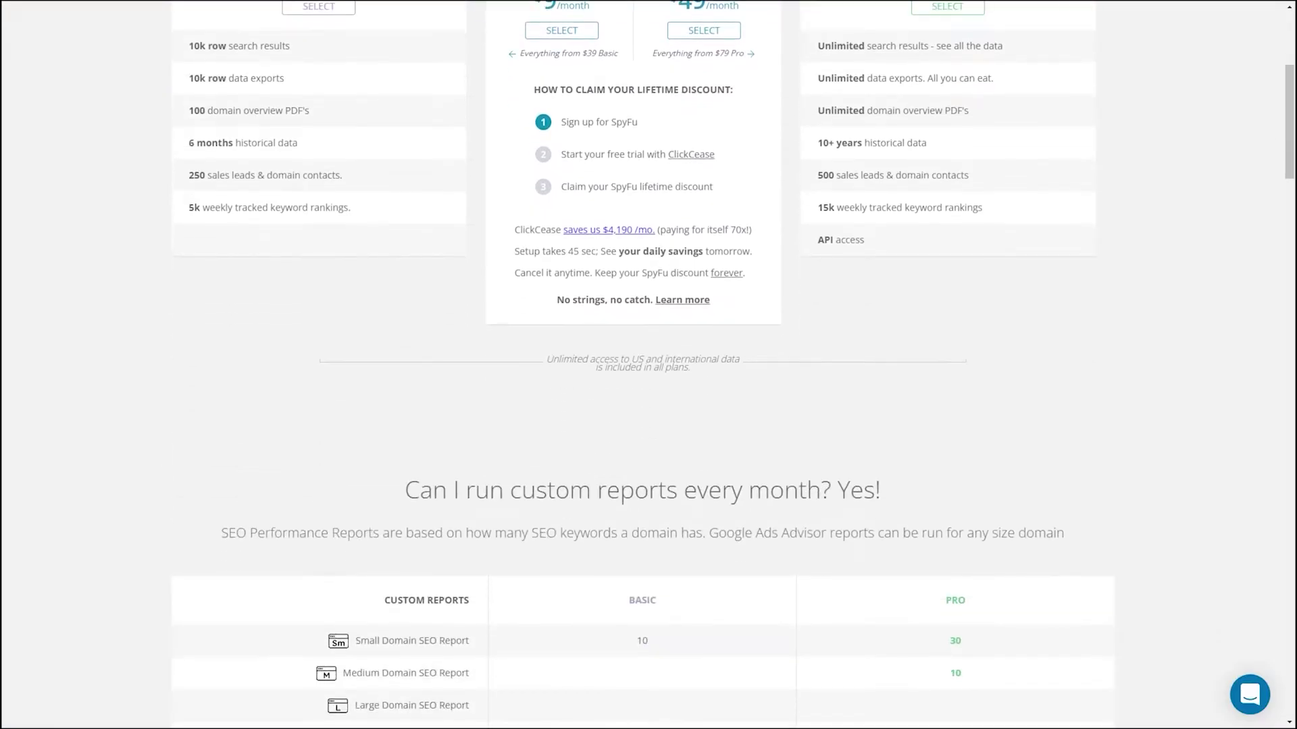
scroll(648, 365, down, 2)
scroll(649, 364, down, 2)
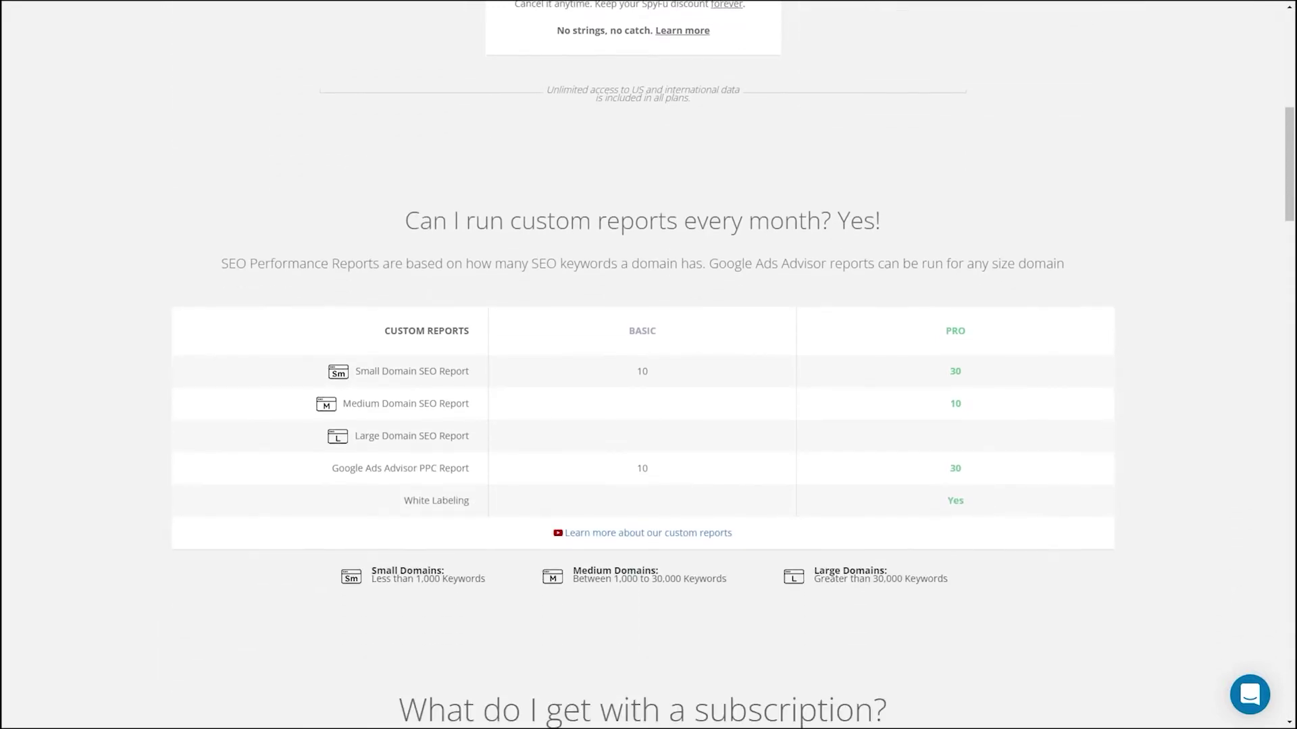
scroll(648, 365, down, 1)
scroll(648, 365, down, 3)
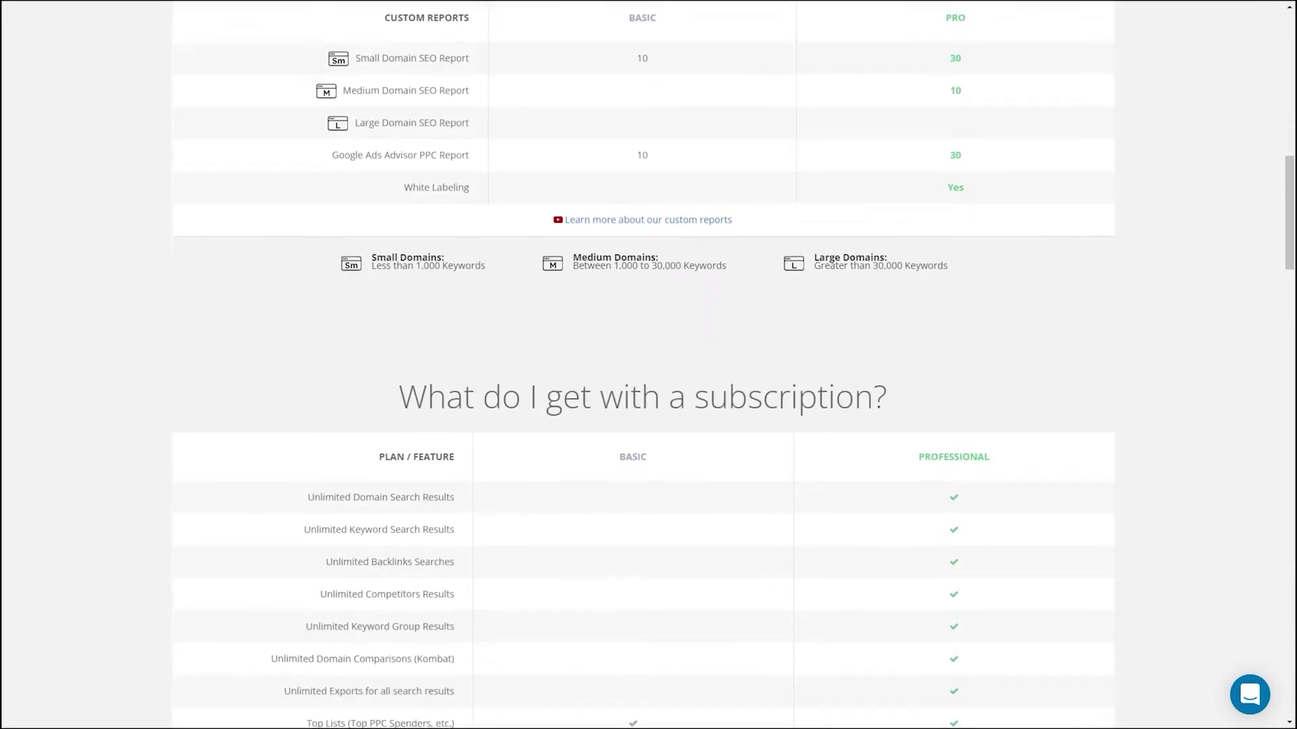
scroll(648, 365, down, 3)
scroll(649, 365, down, 1)
scroll(649, 366, down, 2)
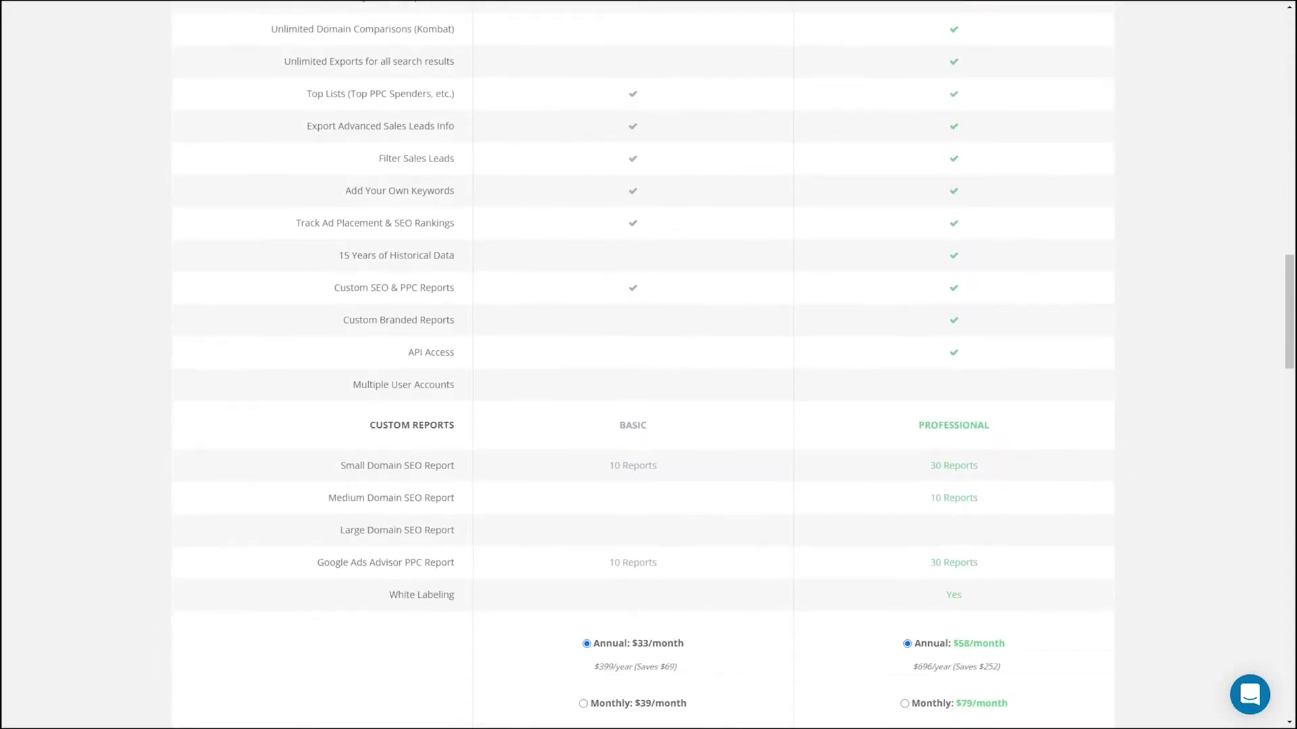
scroll(649, 364, down, 2)
scroll(649, 365, down, 1)
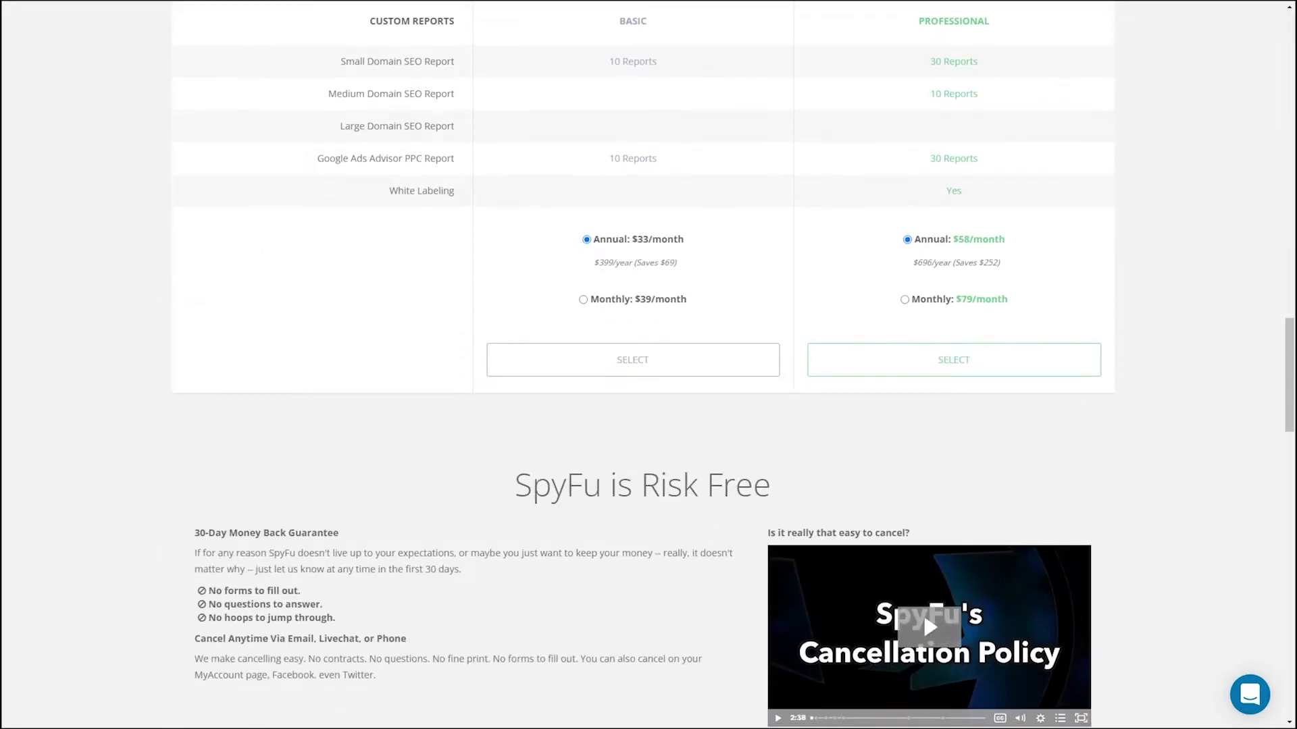
scroll(649, 365, down, 2)
scroll(648, 365, down, 1)
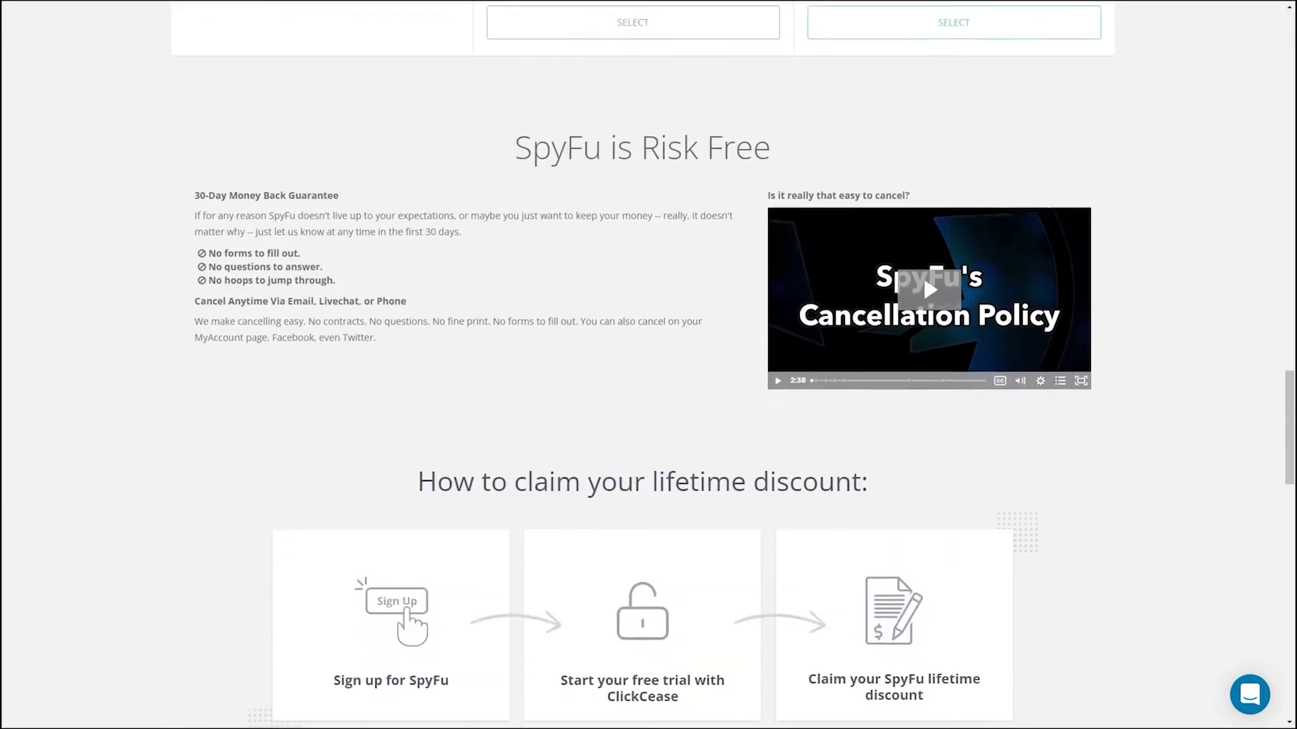
scroll(649, 365, down, 2)
scroll(648, 365, down, 1)
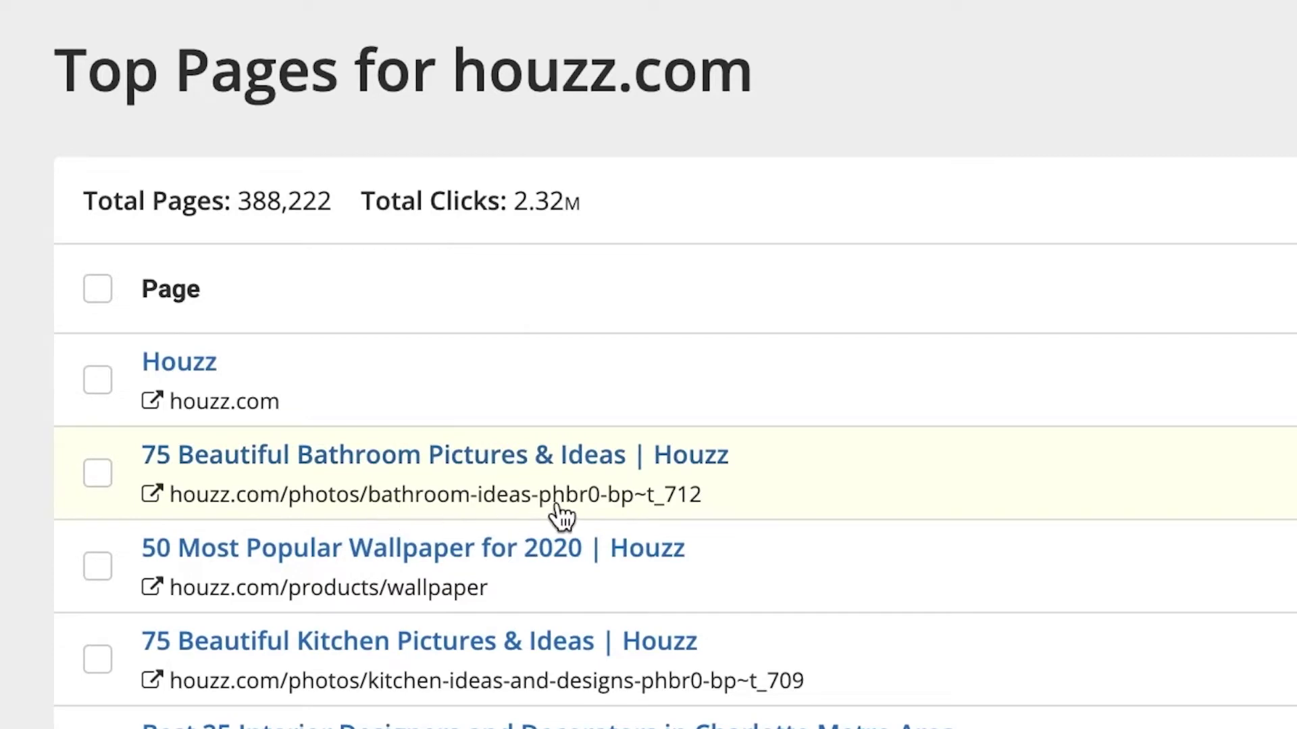
Step: View the Houzz bathroom ideas page in a new tab, then expand its 638 ranking keywords
click(153, 494)
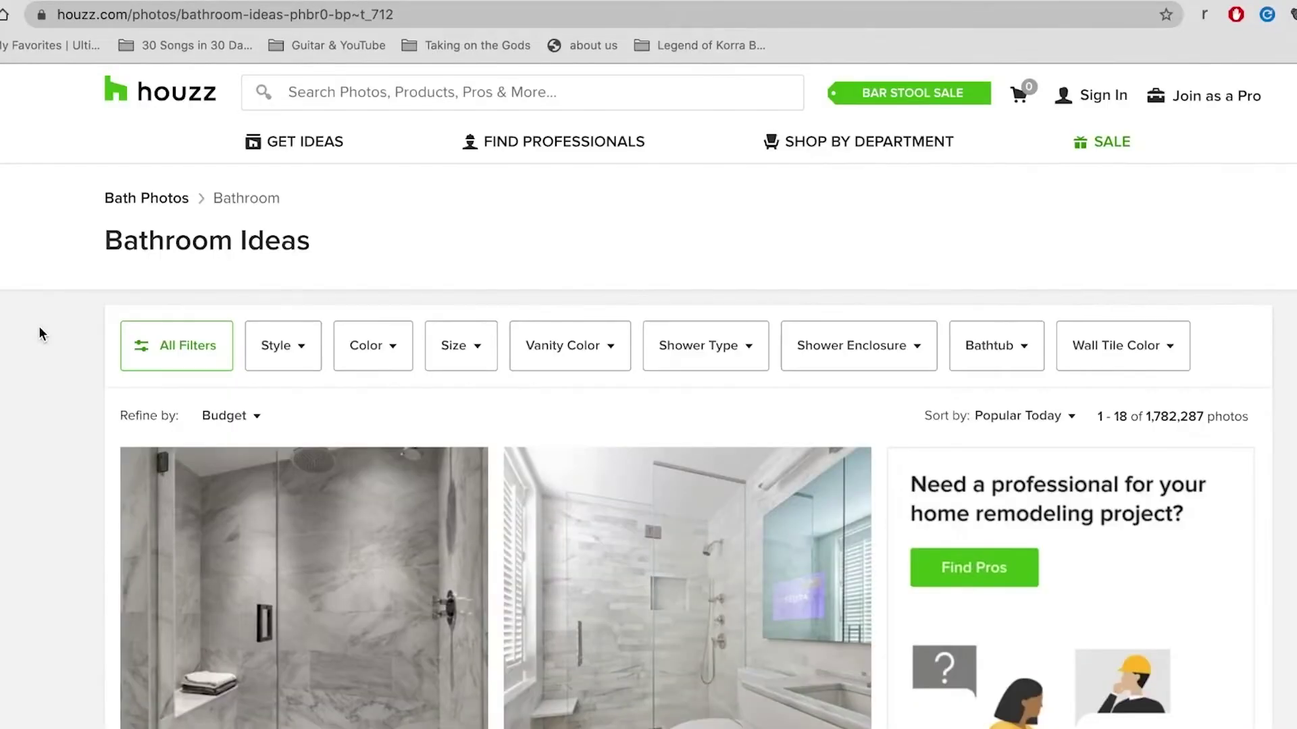
scroll(445, 440, down, 3)
scroll(443, 440, down, 2)
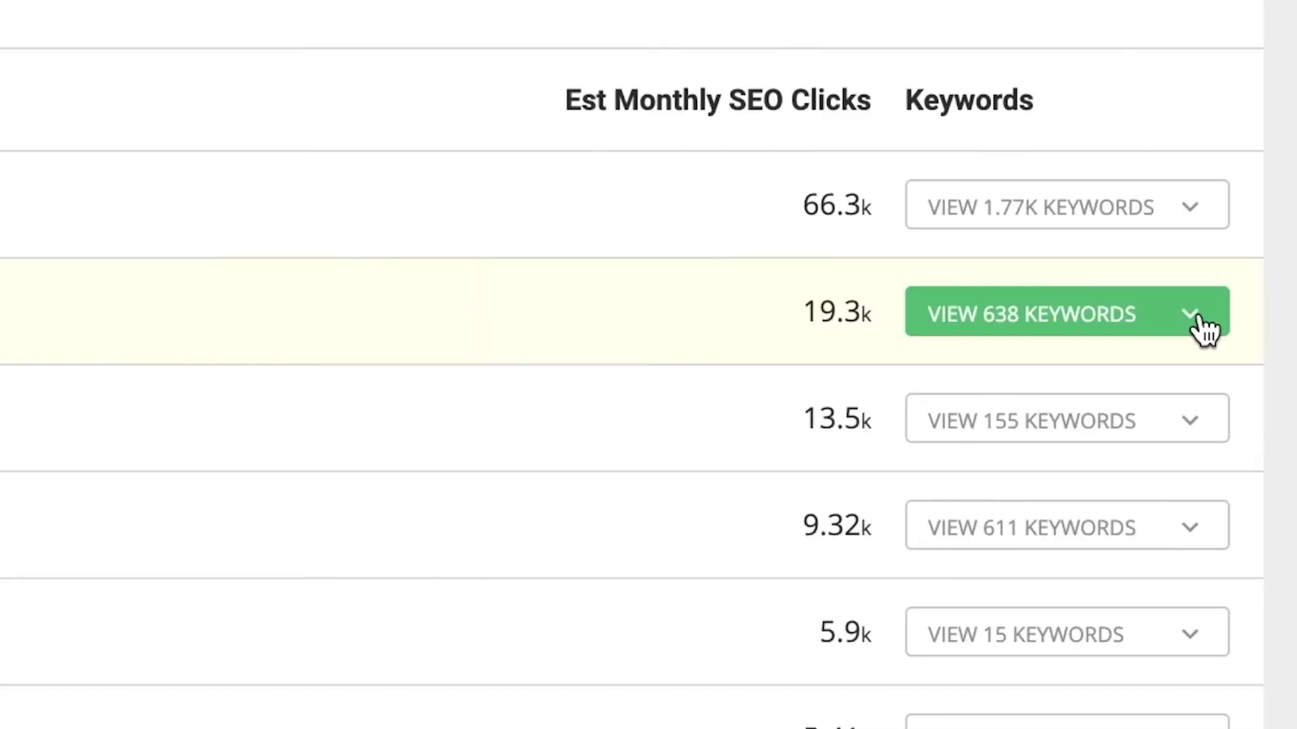
click(1203, 322)
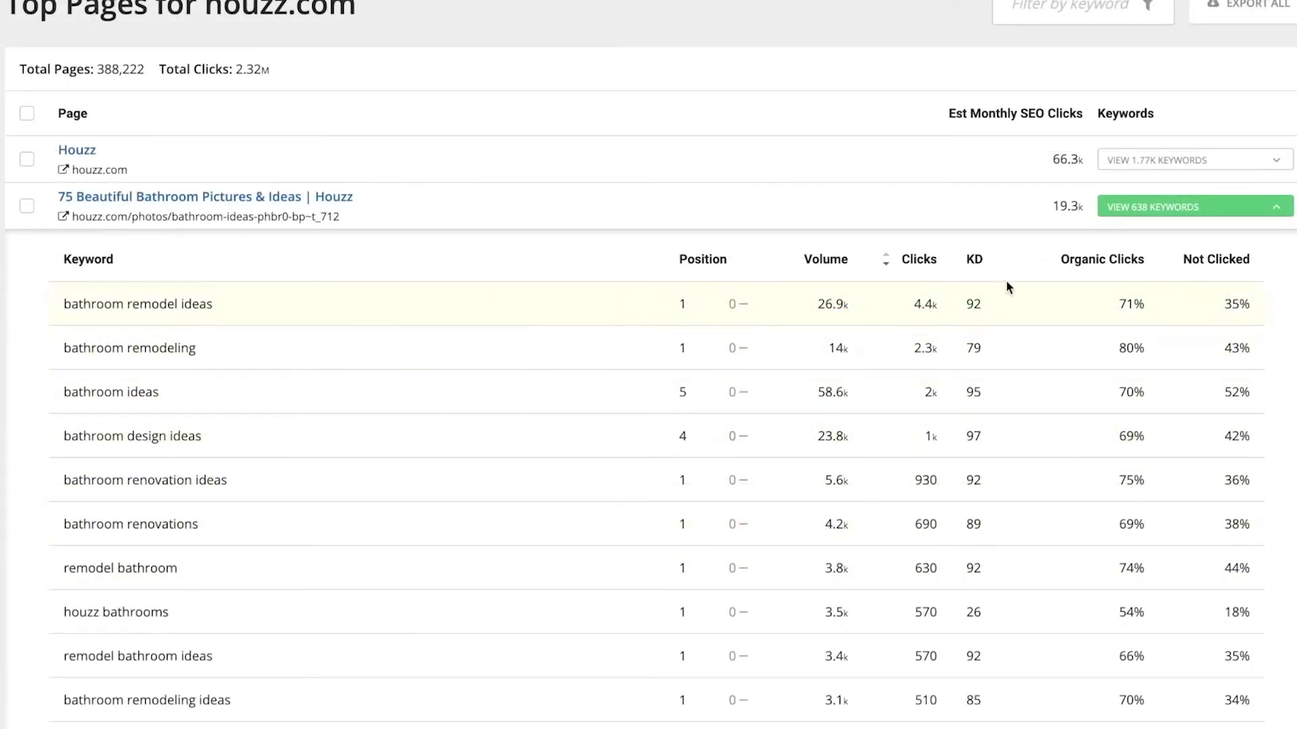
Step: Sort the bathroom page's keywords by difficulty, clicks, volume, then clicks highest first
click(687, 238)
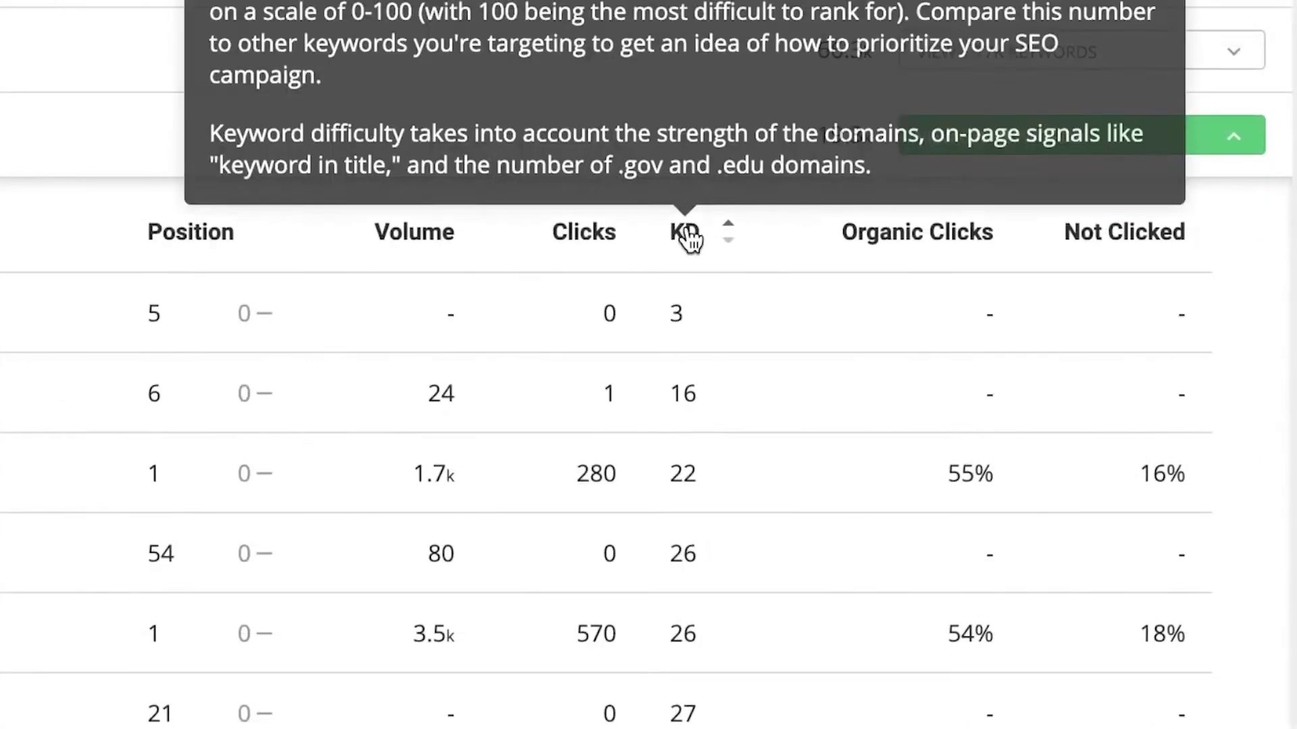
click(588, 241)
click(416, 243)
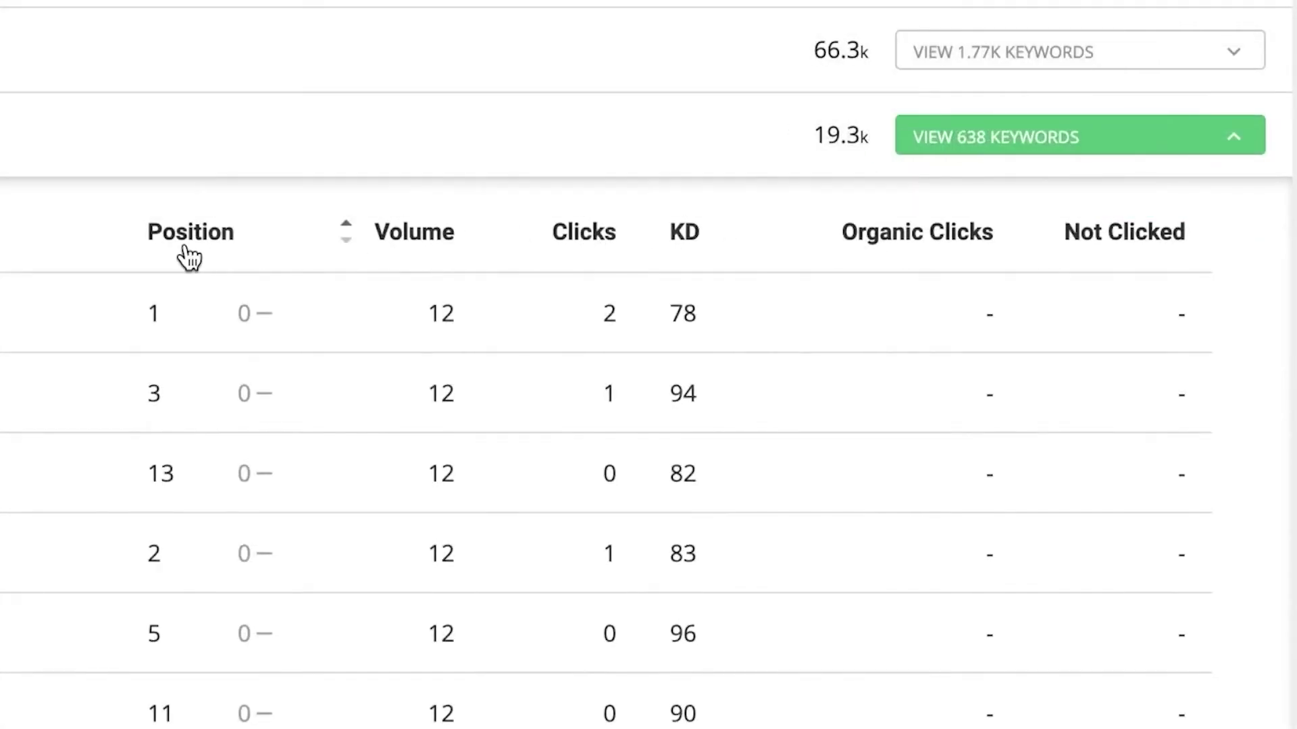
click(591, 244)
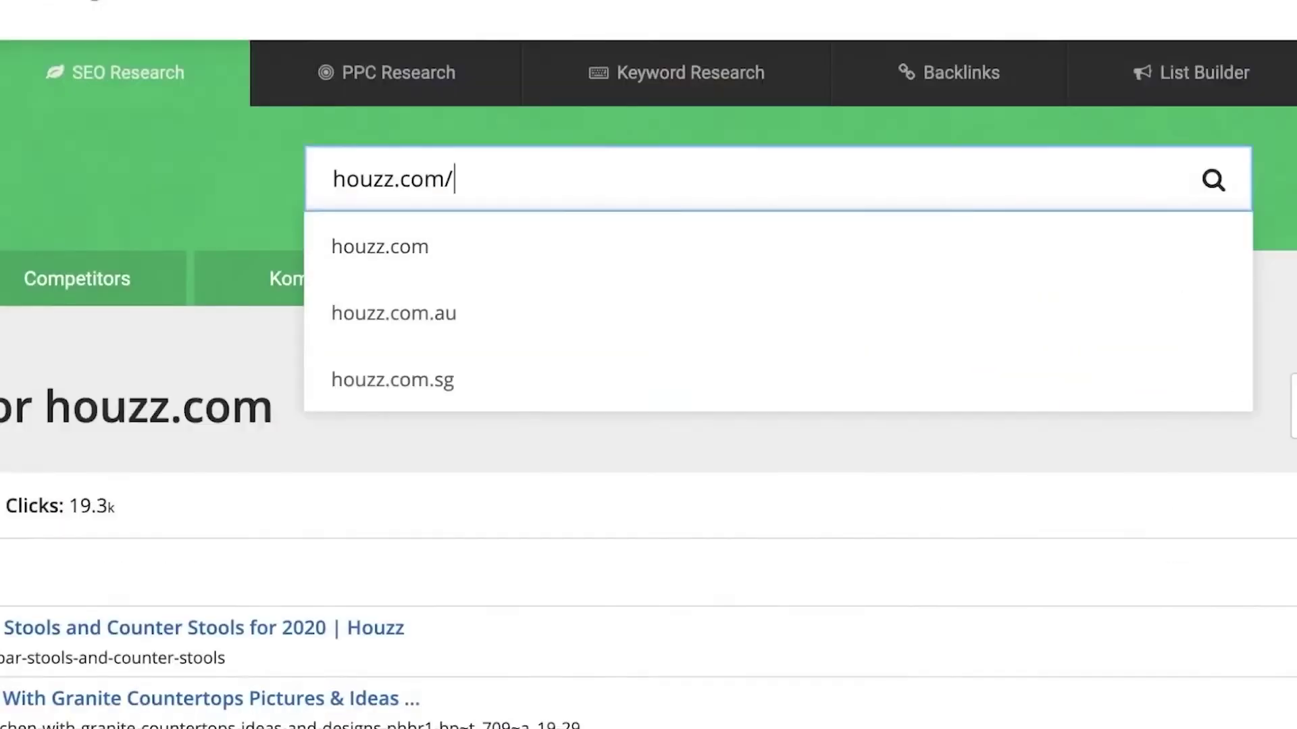
text(products)
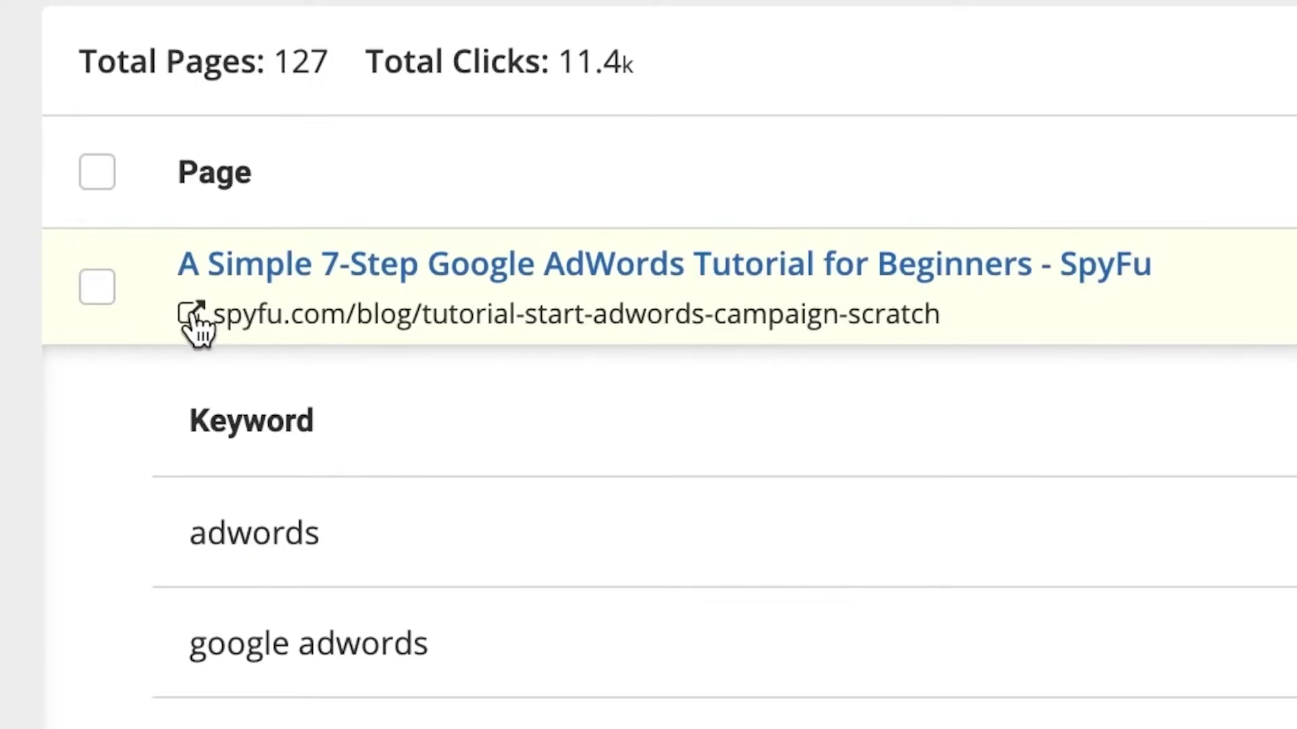
Step: View the AdWords tutorial blog article and inspect its heading's markup
click(192, 312)
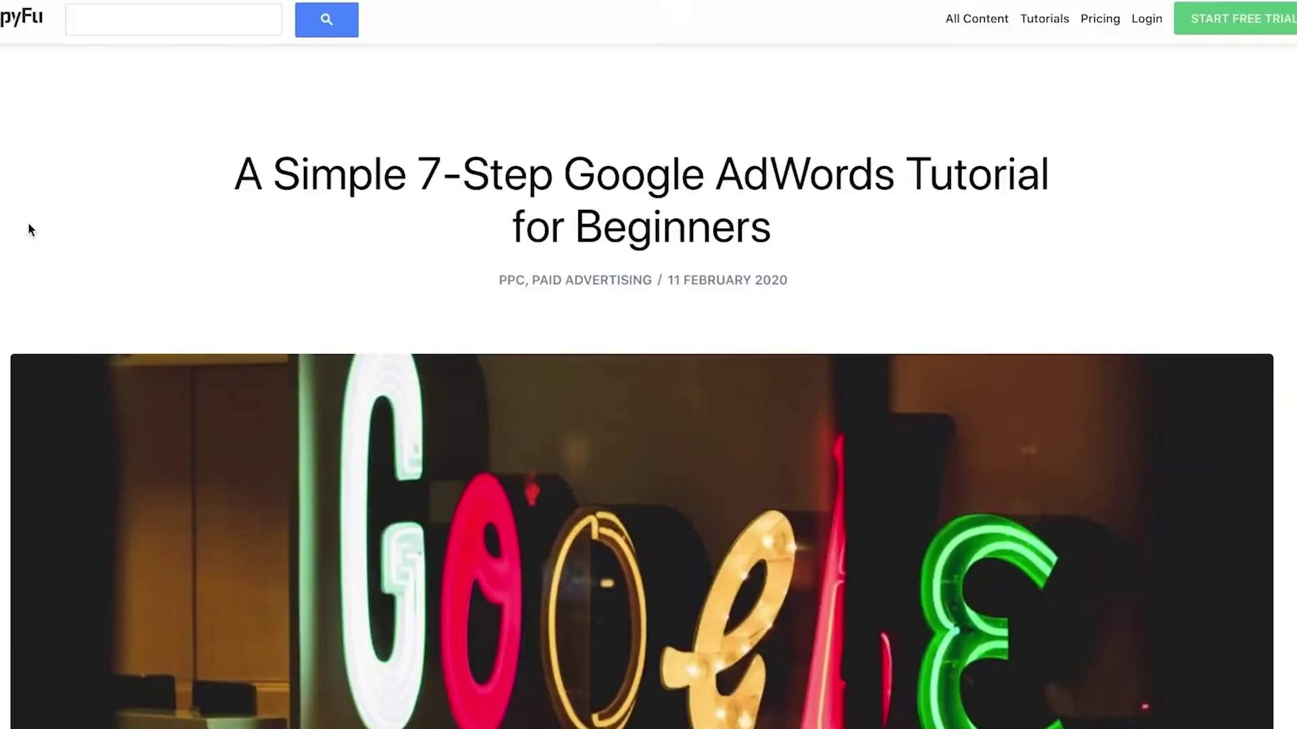
right_click(602, 178)
click(638, 368)
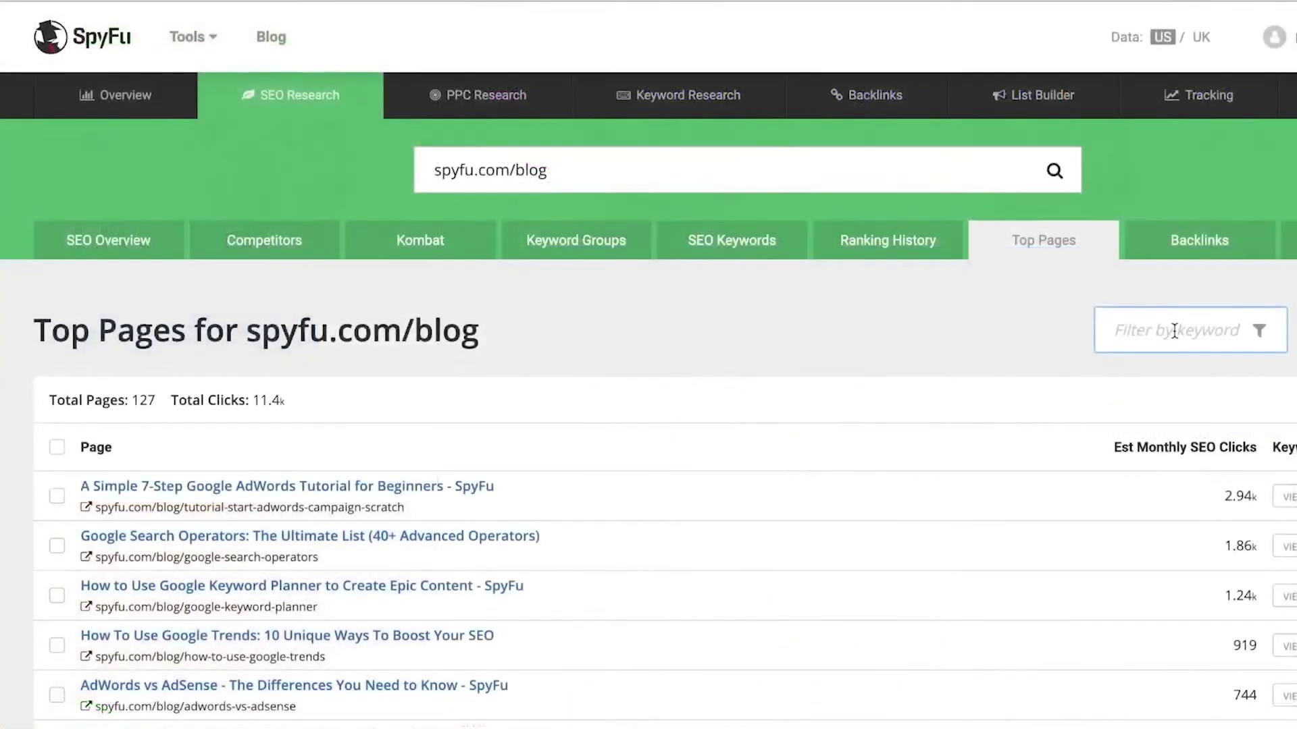
text(sitema)
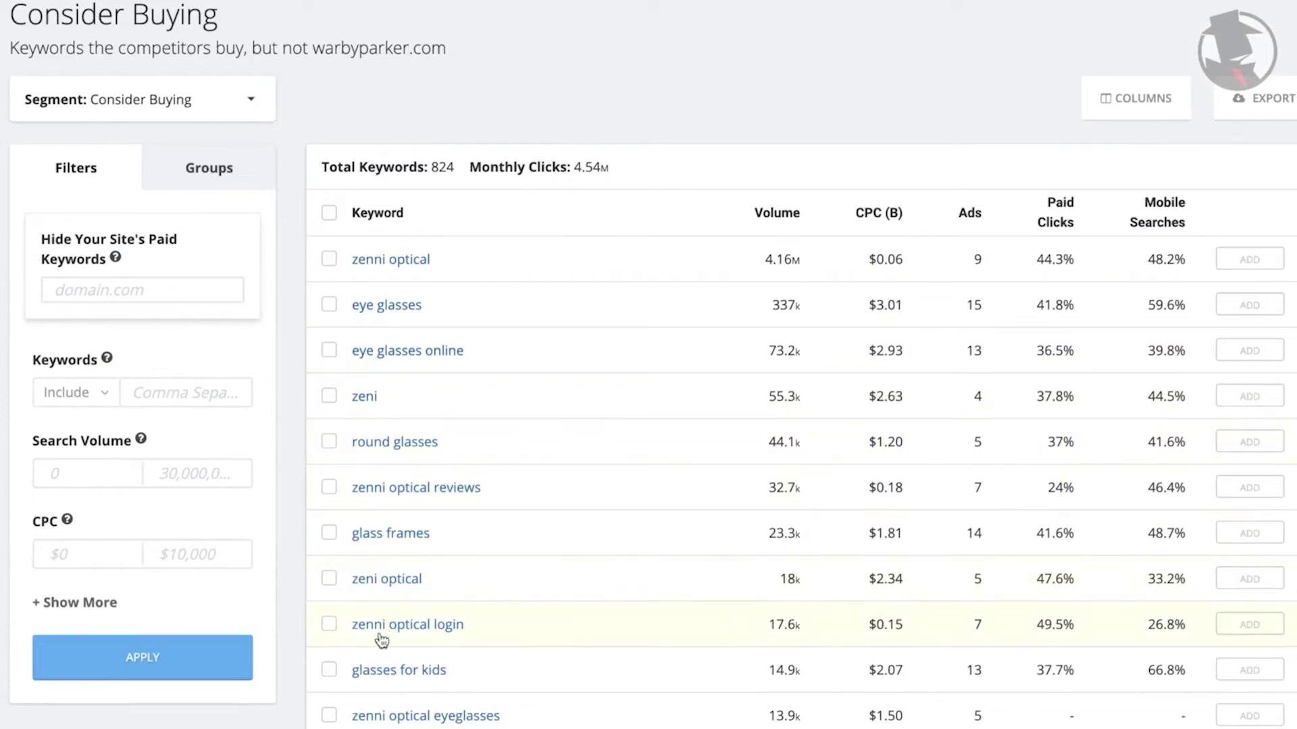
scroll(426, 710, down, 4)
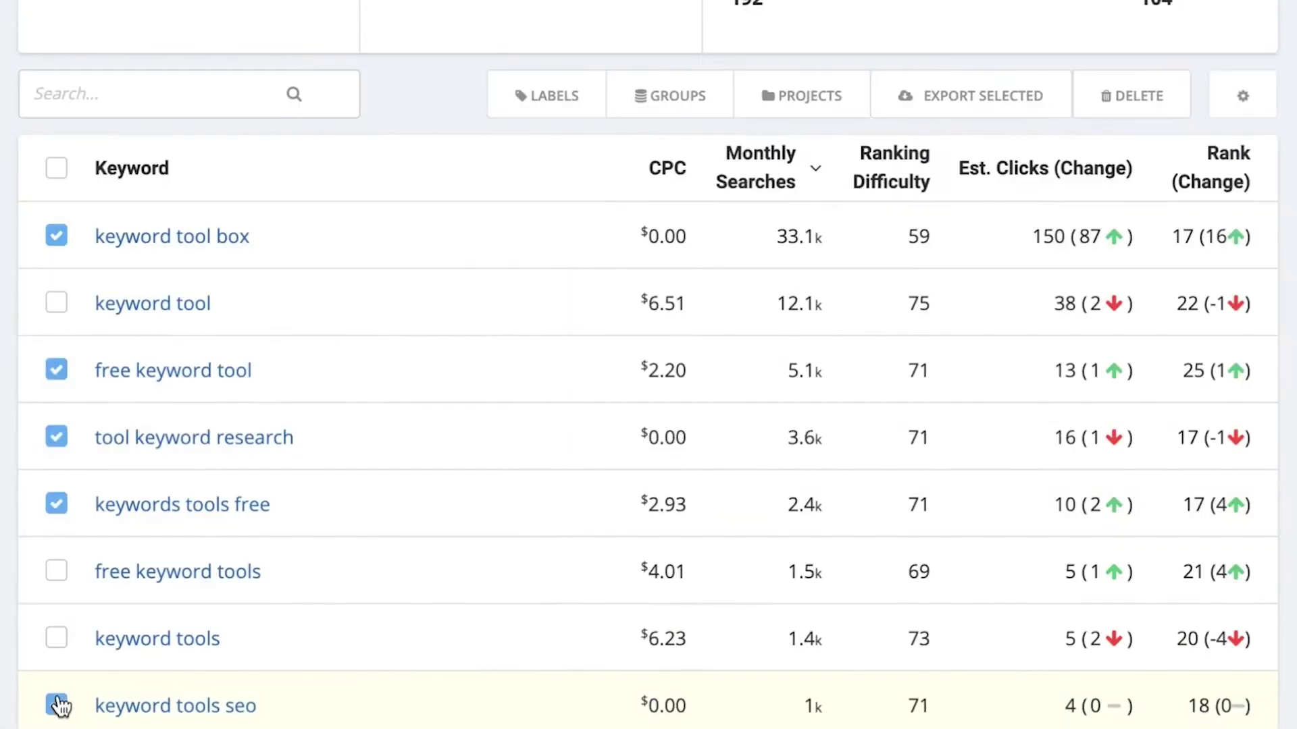
Step: Add the checked keywords to the 'Potential Google Ads Keywords' group
click(662, 101)
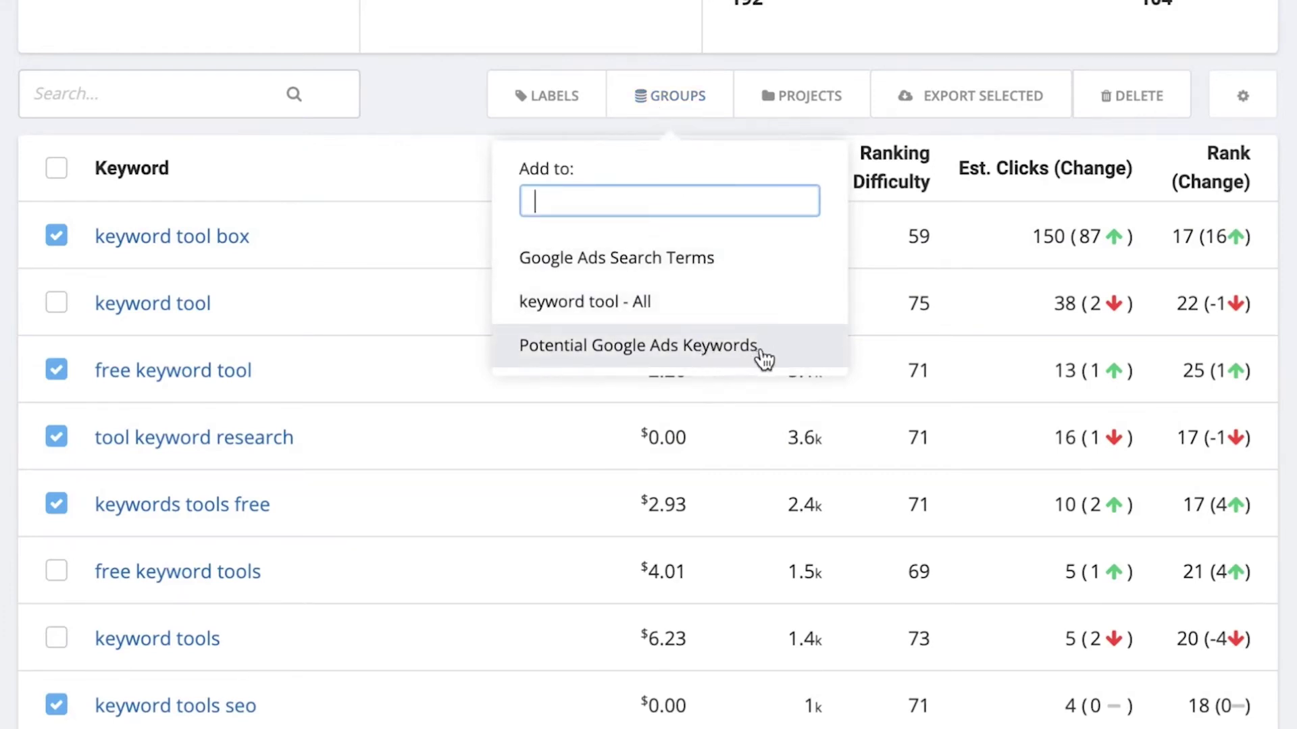
click(660, 350)
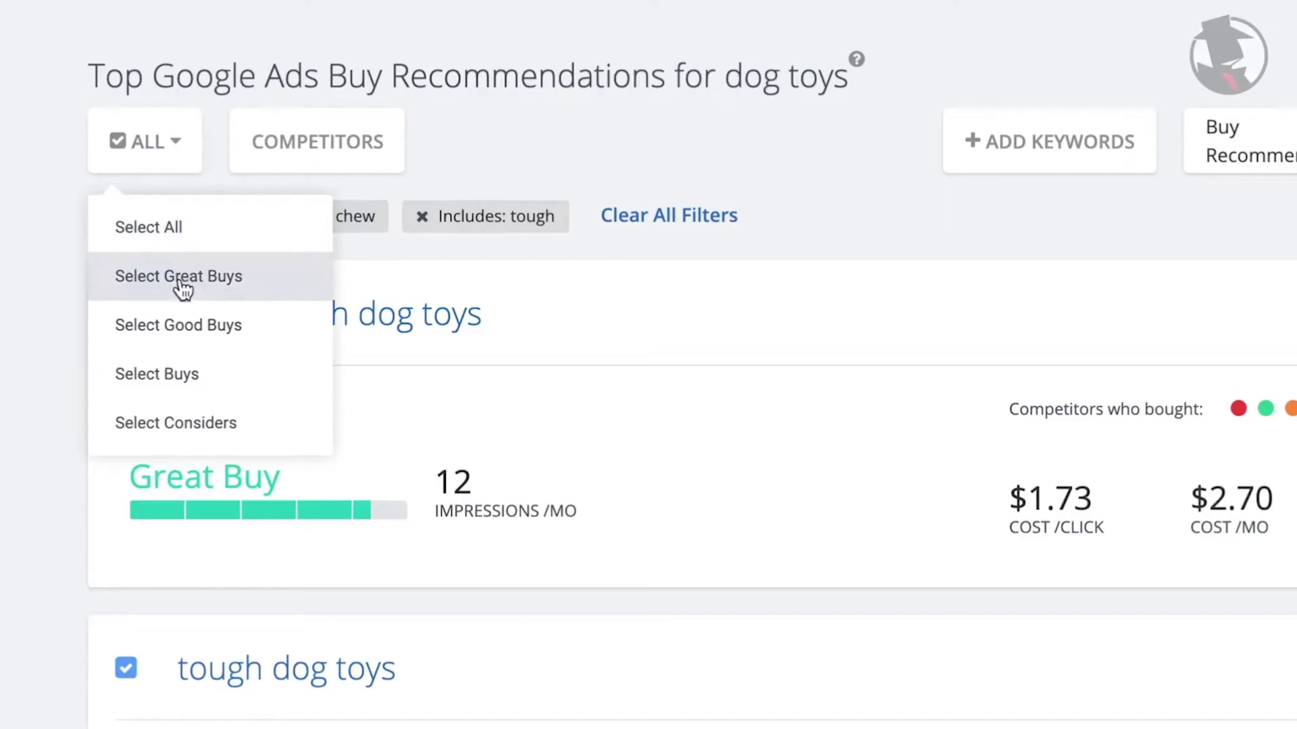
Step: Select only the Great Buy keywords in the dog toys buy recommendations
click(178, 292)
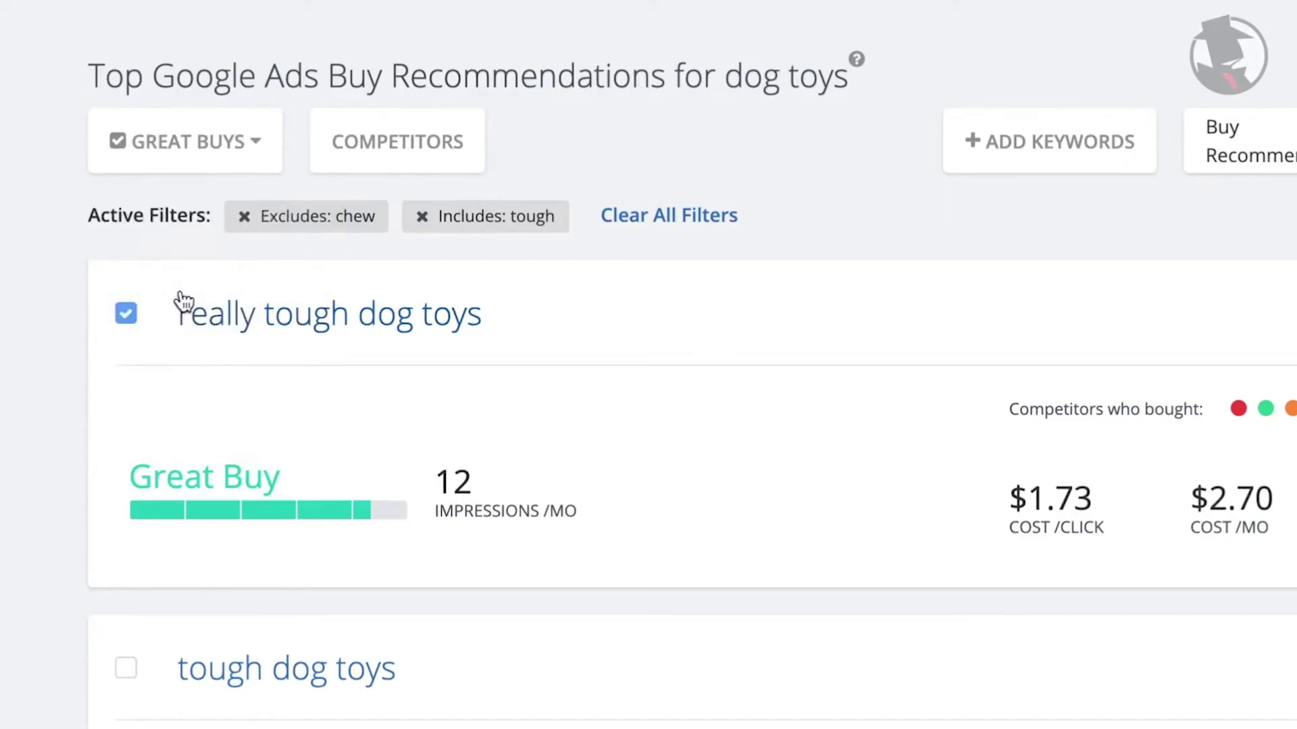